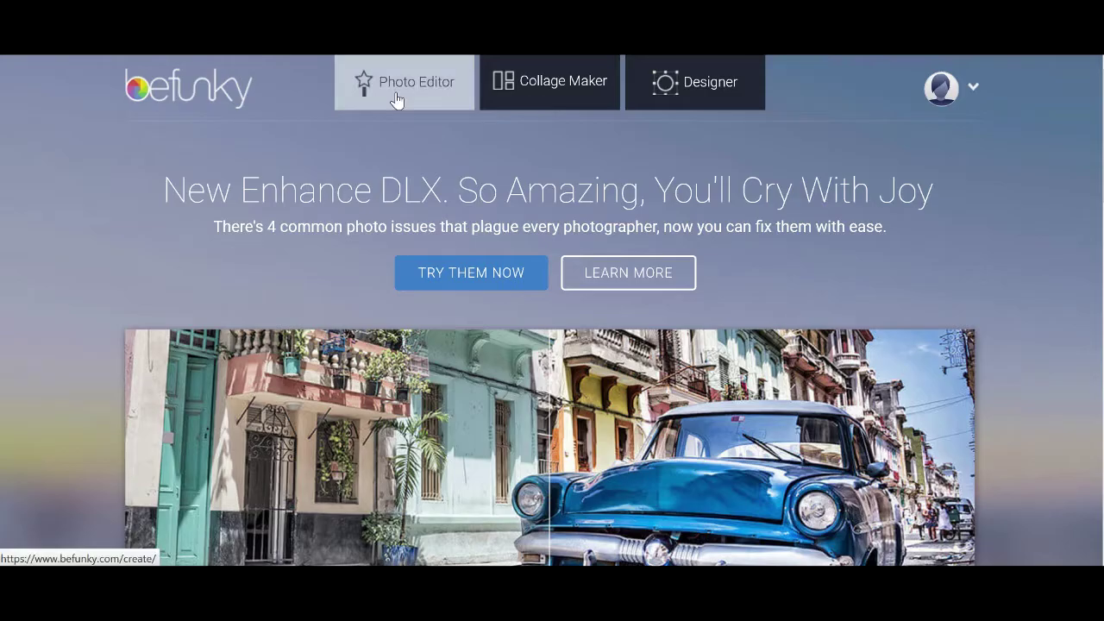
Start the Photo Editor and upload the selfie Image189 from the computer.
left_click(396, 95)
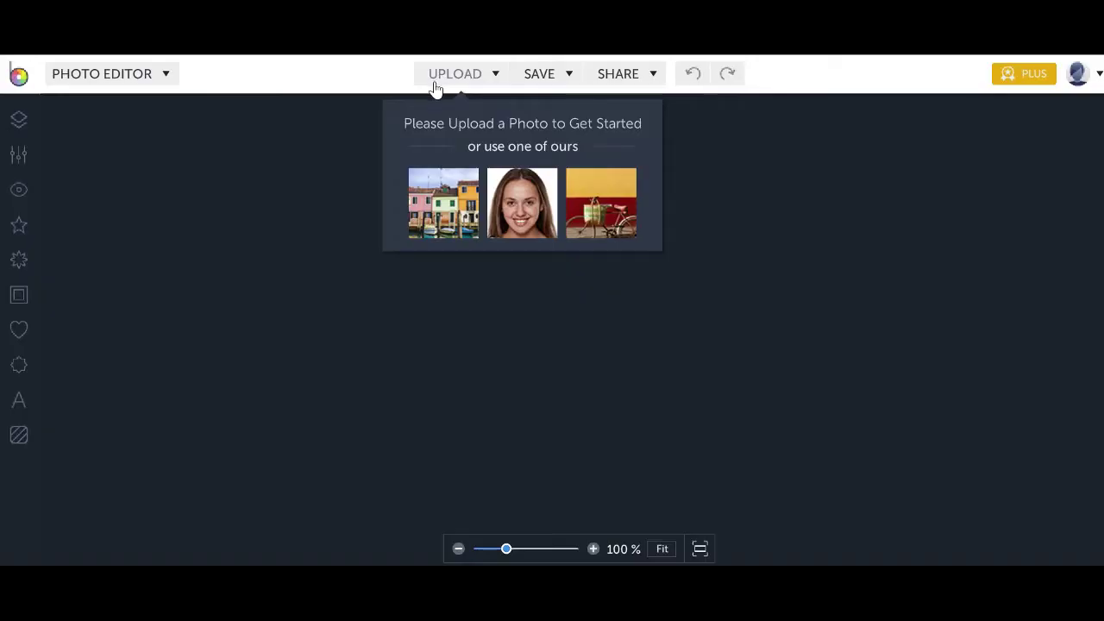
left_click(455, 74)
left_click(471, 104)
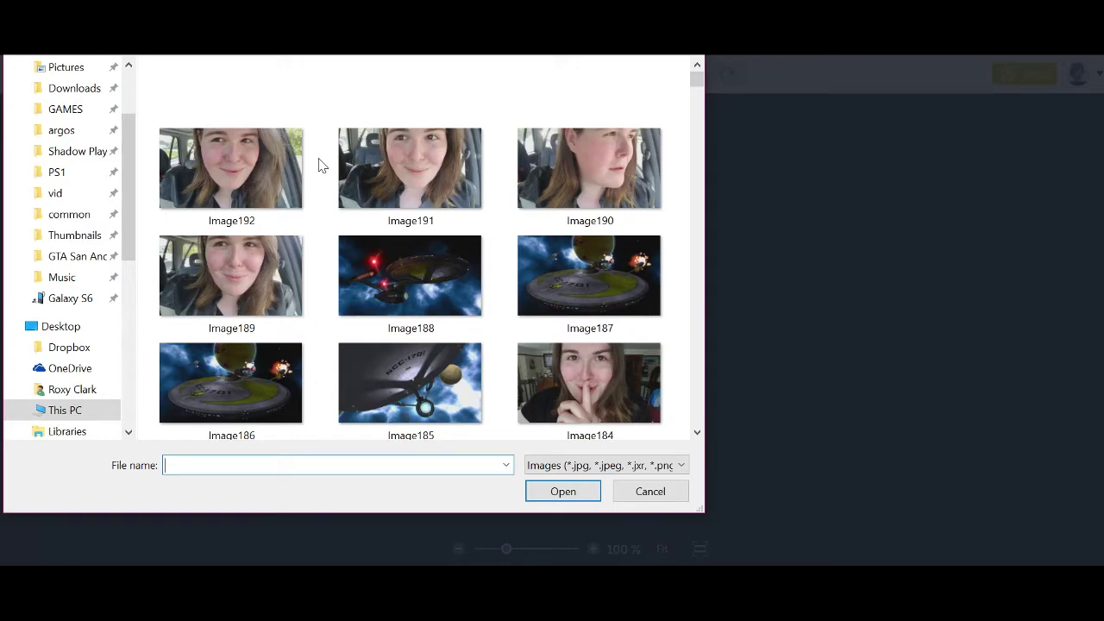
double_click(250, 293)
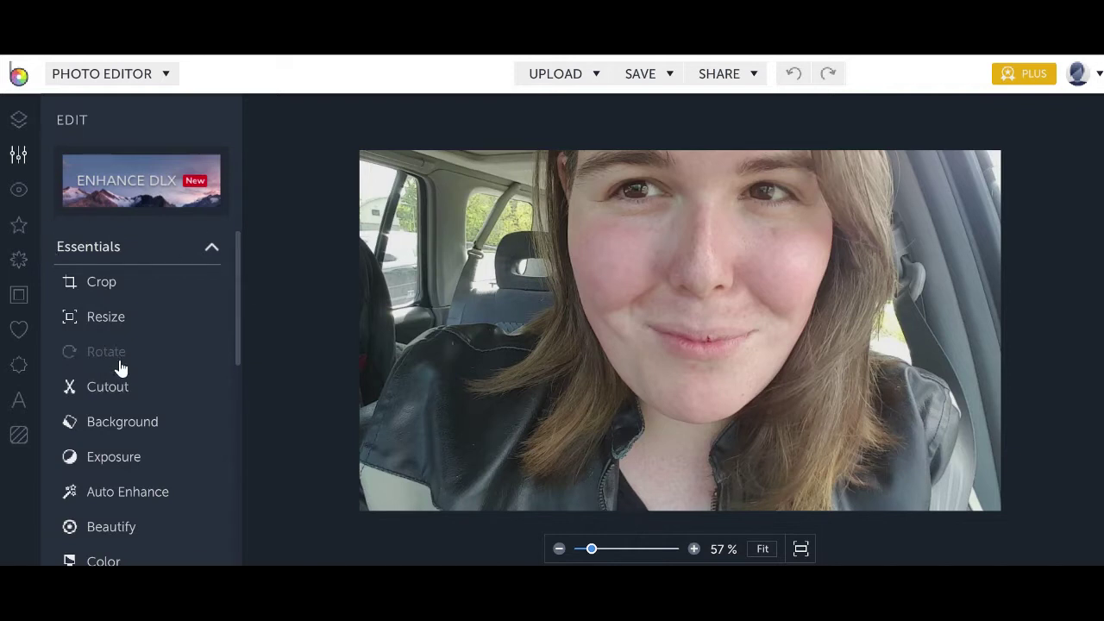
Adjust the photo's exposure with contrast 33, highlights 13 and shadows 8, and apply it.
scroll(108, 397, "down", 1)
left_click(95, 435)
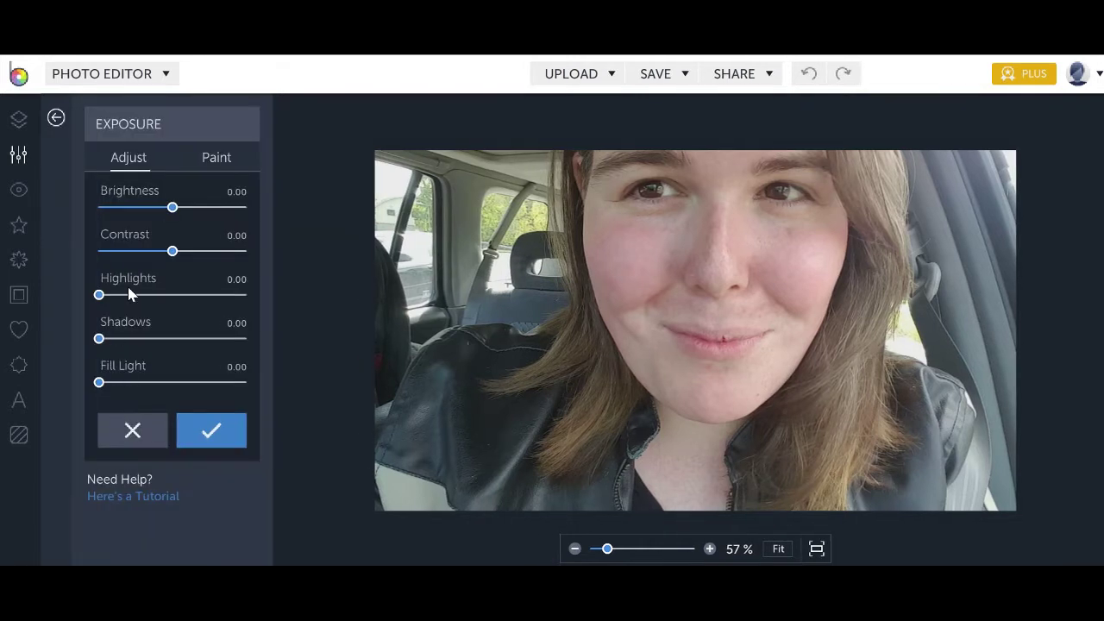
left_click(173, 253)
mouse_move(172, 255)
left_mouse_down()
mouse_move(198, 256)
mouse_move(188, 260)
left_mouse_up()
left_click_drag(100, 294, 125, 299)
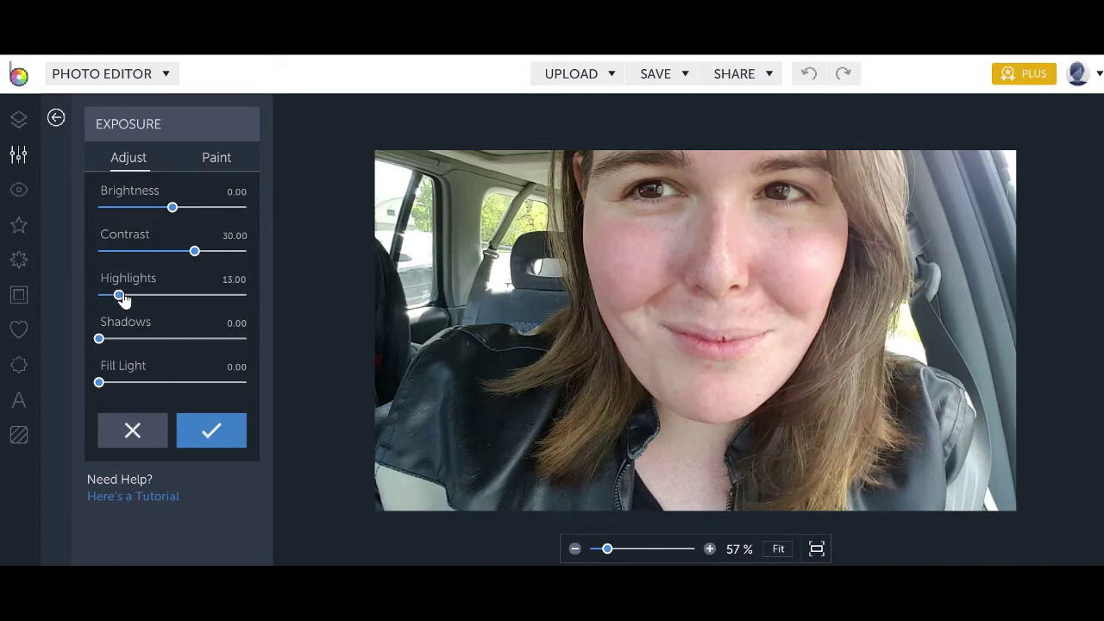
mouse_move(195, 252)
left_mouse_down()
mouse_move(182, 250)
mouse_move(199, 255)
left_mouse_up()
left_click_drag(100, 339, 114, 341)
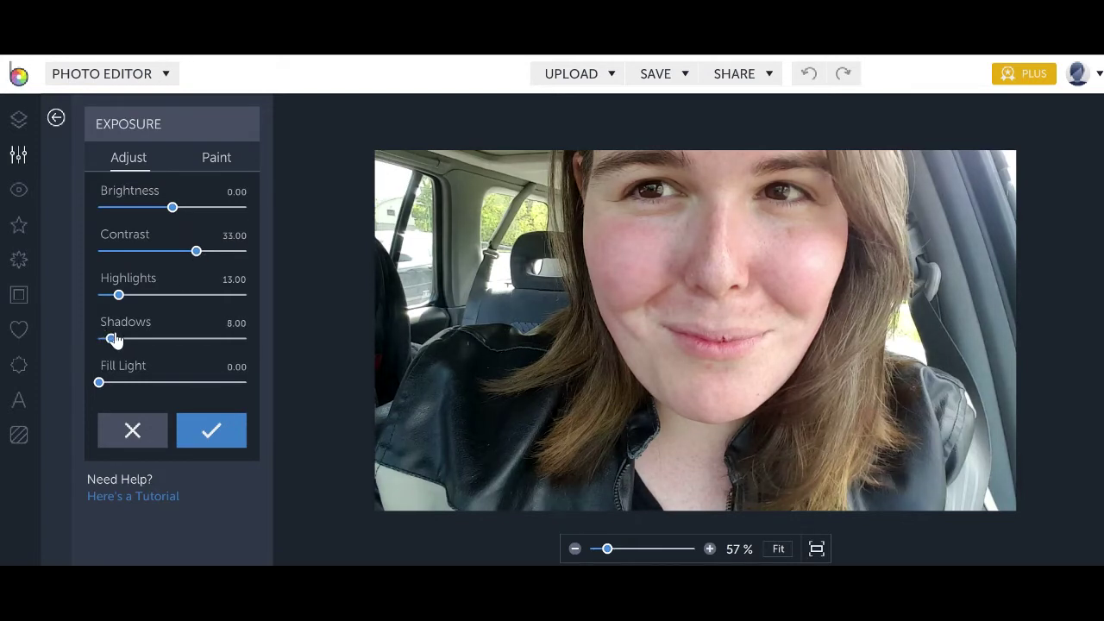
left_click(220, 432)
Increase the photo's saturation with the Color adjustment.
scroll(129, 385, "down", 3)
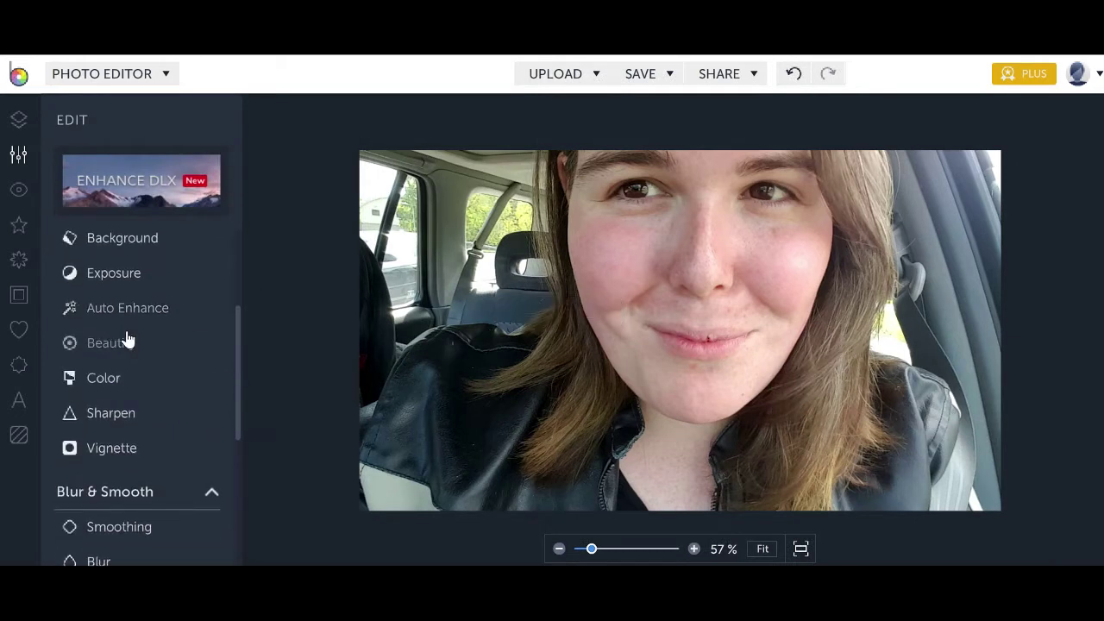
left_click(103, 382)
left_click_drag(171, 260, 180, 266)
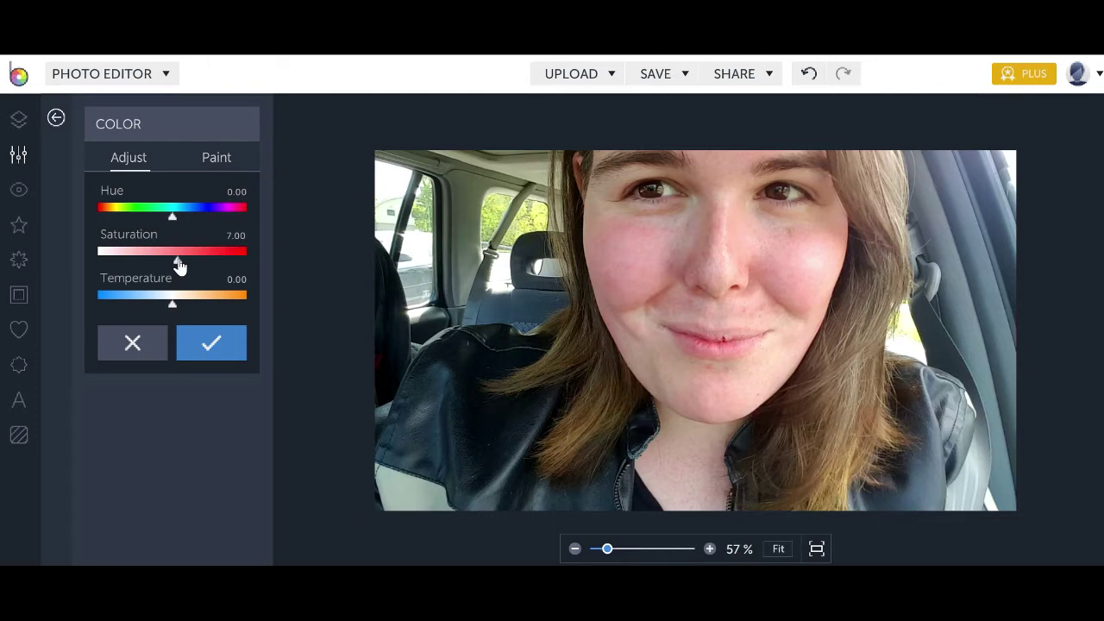
left_click_drag(179, 265, 245, 260)
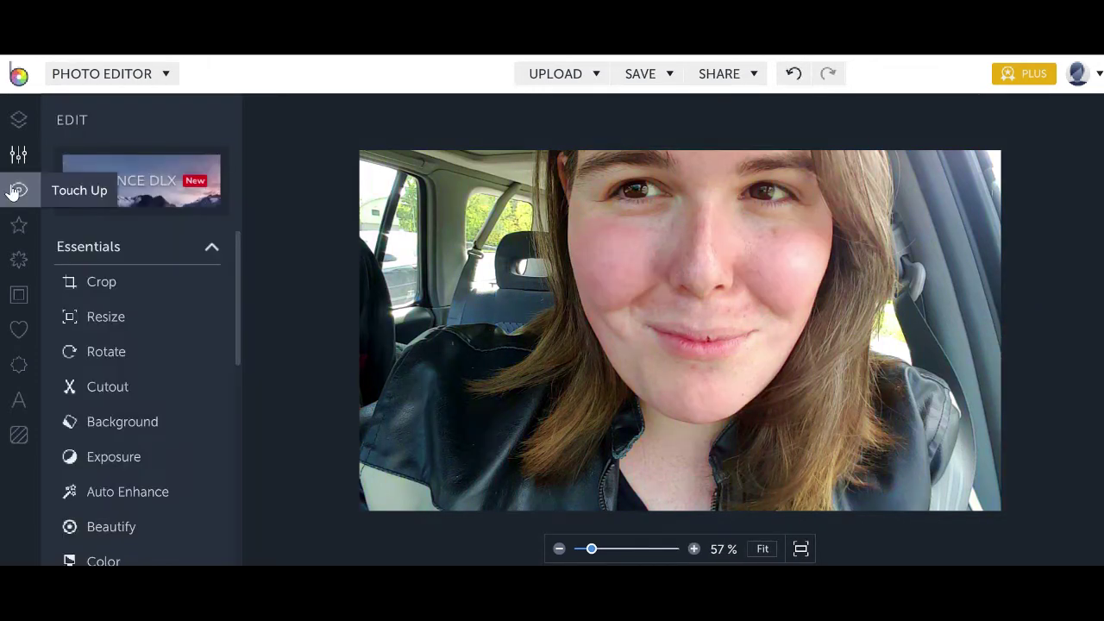
Remove the blemishes around the mouth and chin with Blemish Fix, using brush hardness 0 and a reduced brush size.
left_click(18, 193)
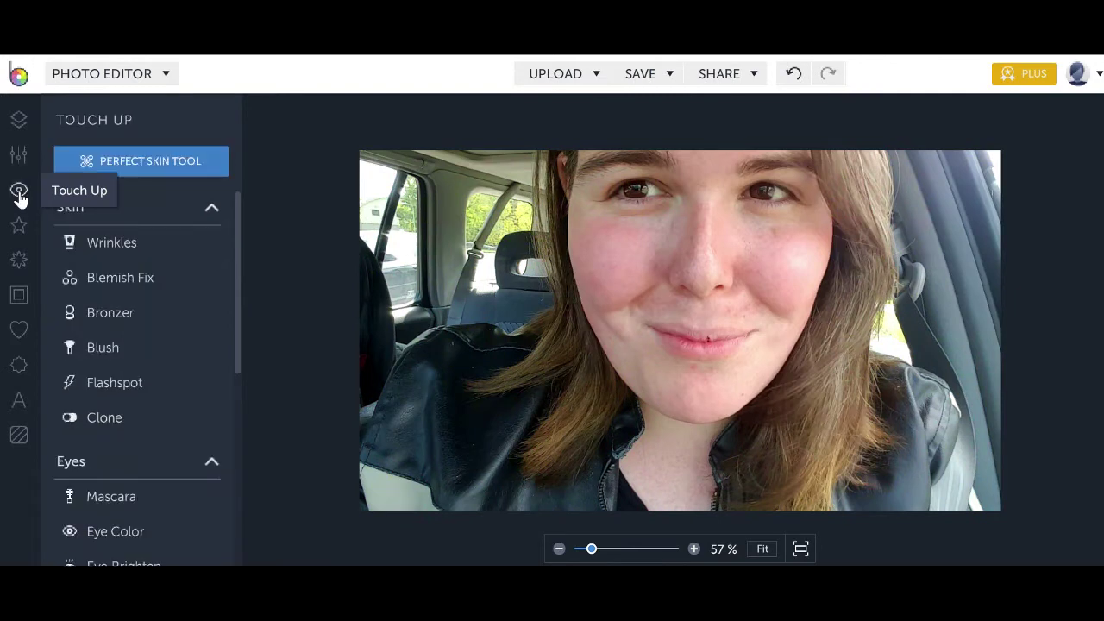
left_click(130, 279)
scroll(543, 242, "up", 5)
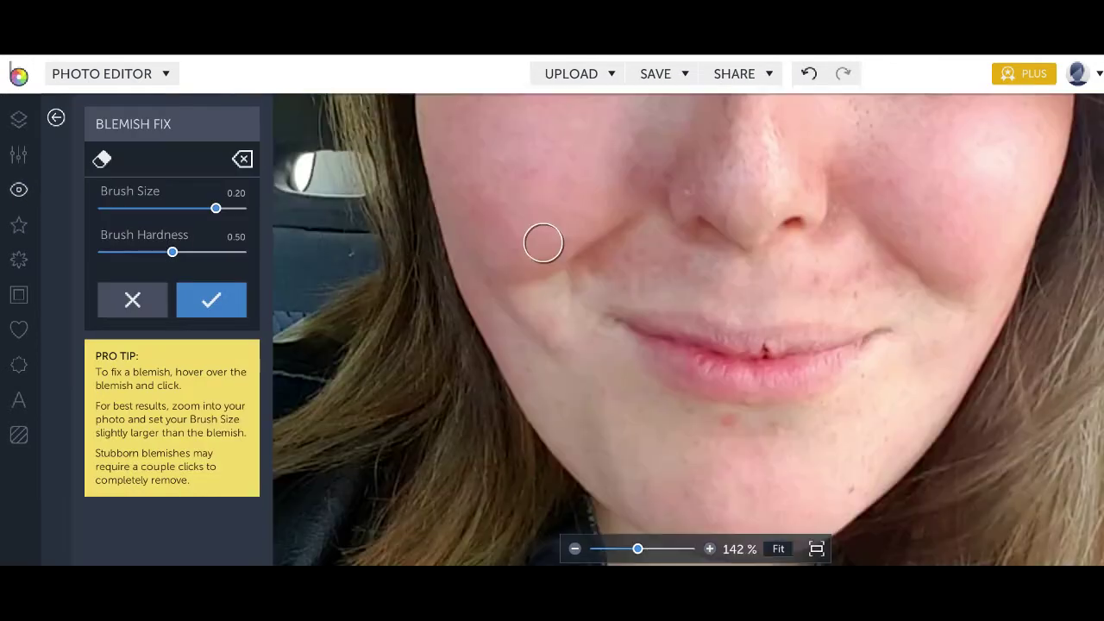
mouse_move(584, 227)
left_mouse_down()
mouse_move(515, 340)
mouse_move(511, 435)
mouse_move(478, 163)
mouse_move(528, 219)
mouse_move(460, 223)
mouse_move(530, 185)
mouse_move(518, 178)
left_mouse_up()
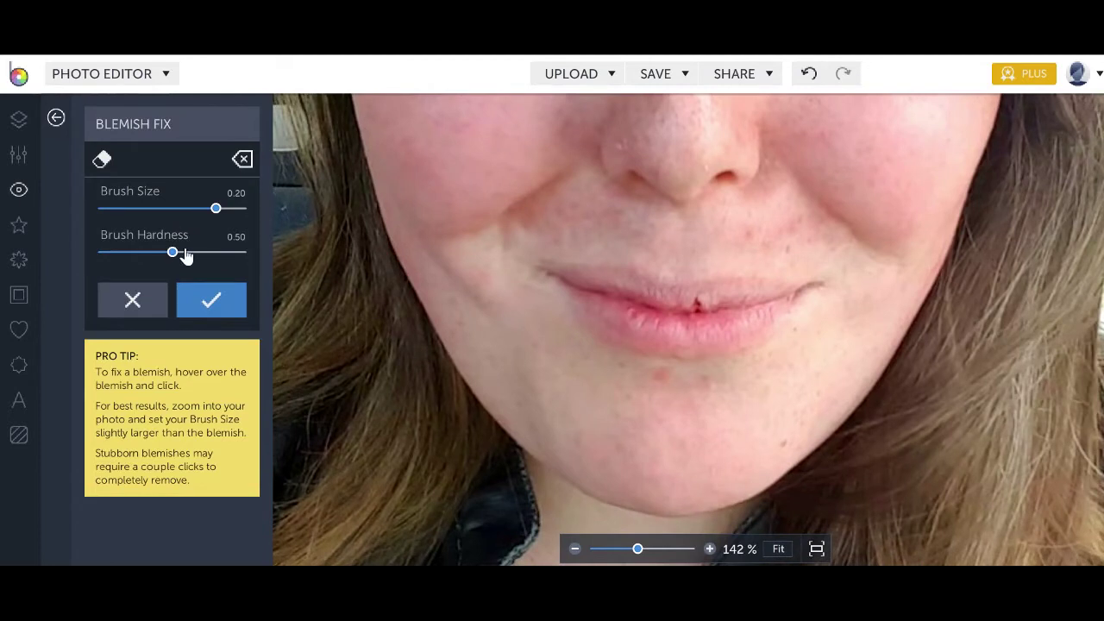
left_click_drag(175, 253, 25, 256)
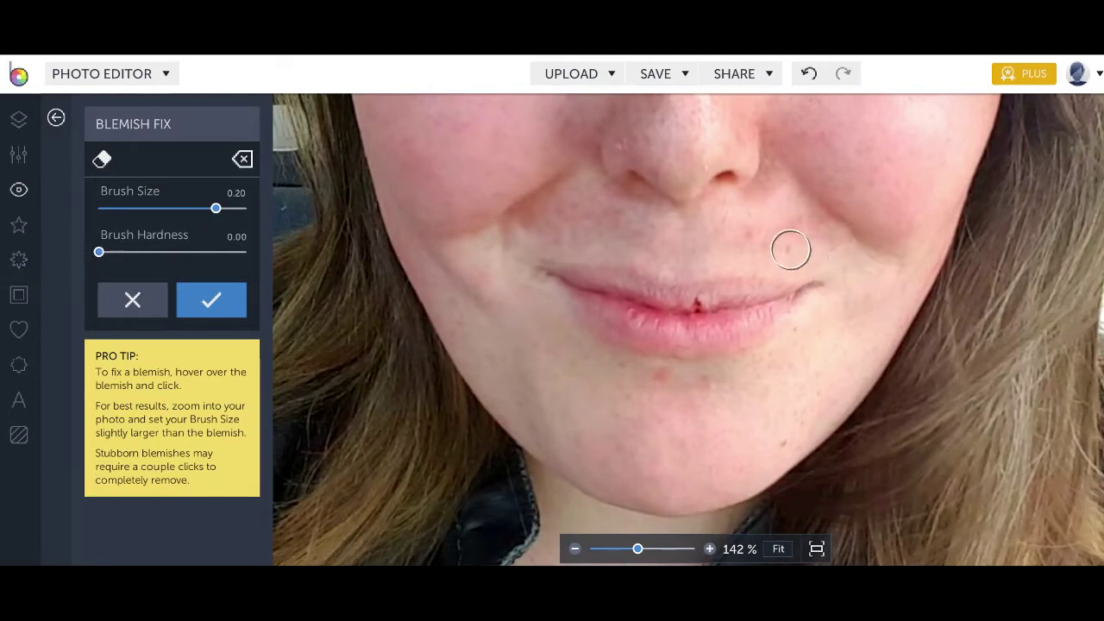
left_click_drag(216, 209, 193, 214)
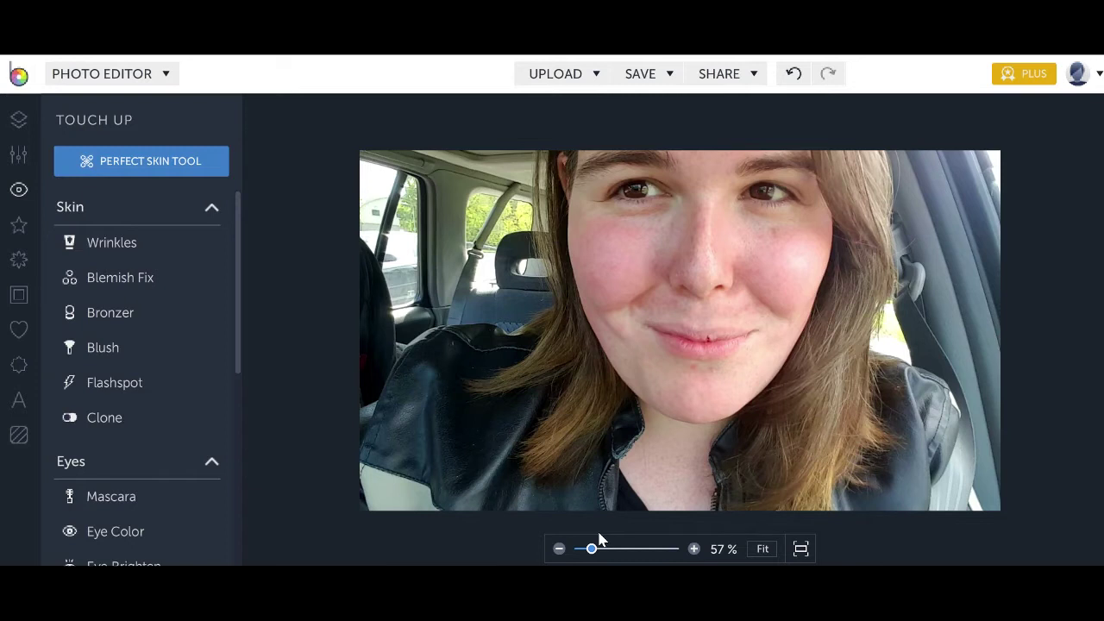
Paint a Cutout selection over the woman with the brush at 100% size and a feather of 30.
left_click(15, 155)
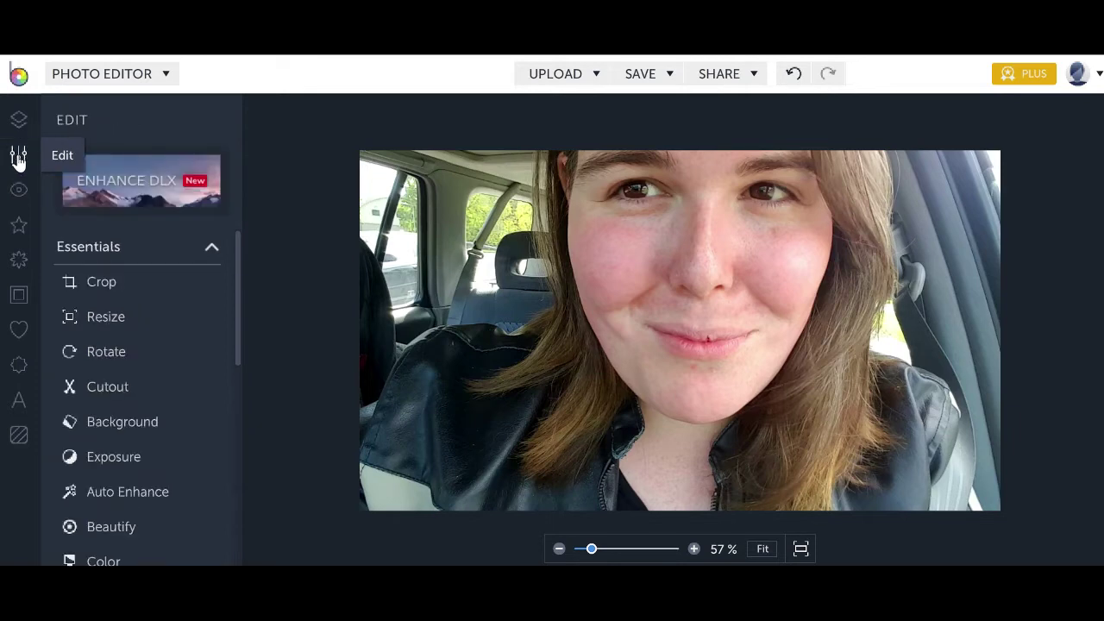
left_click(110, 388)
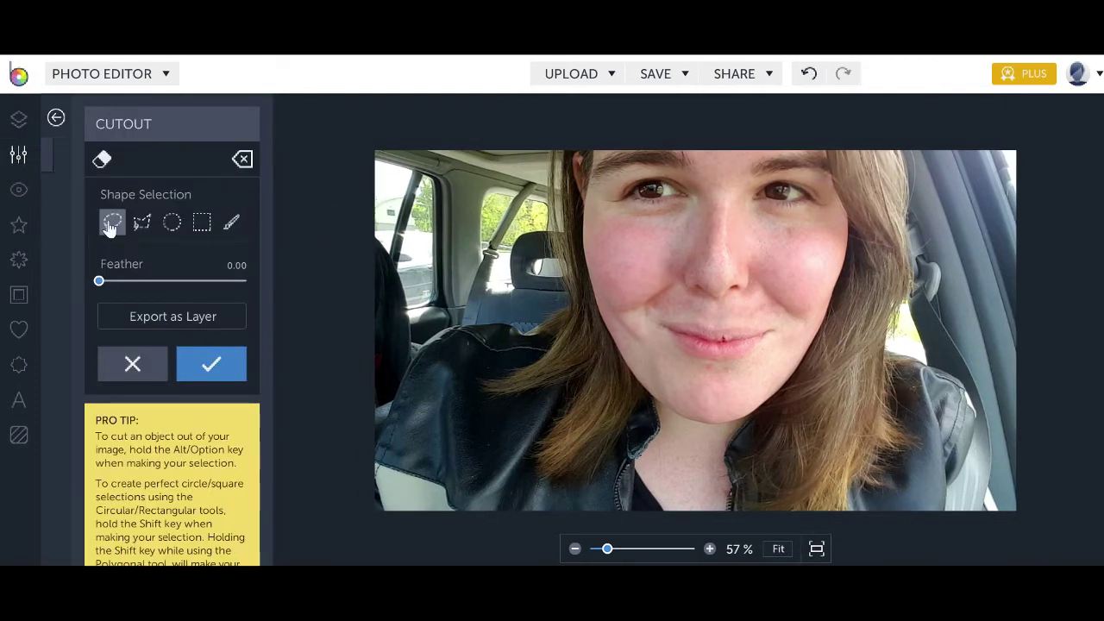
left_click(232, 224)
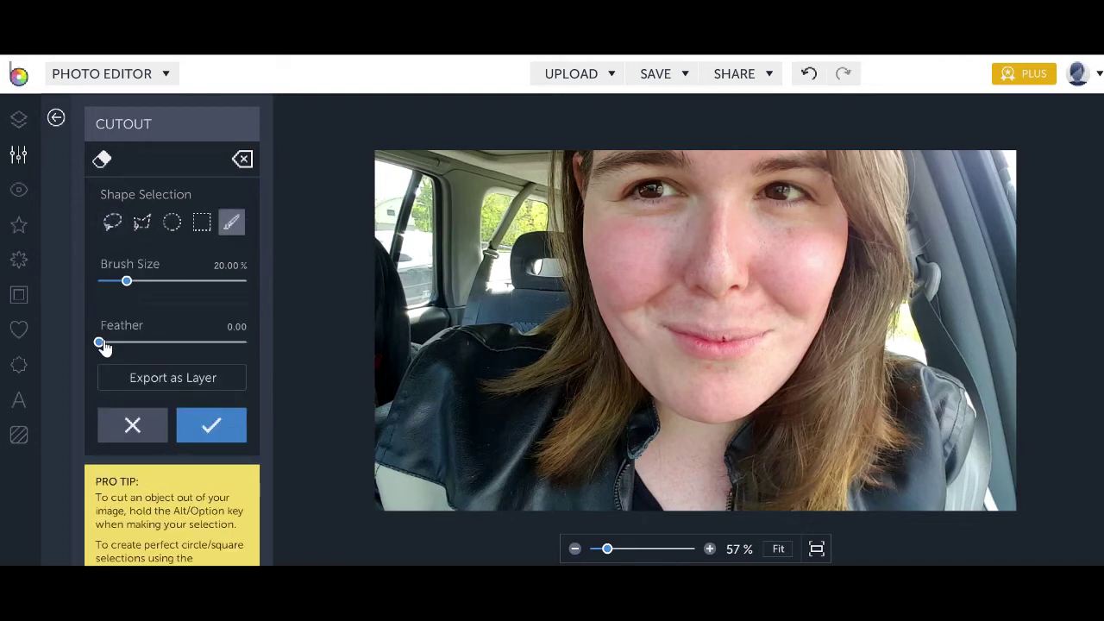
left_click_drag(102, 343, 132, 344)
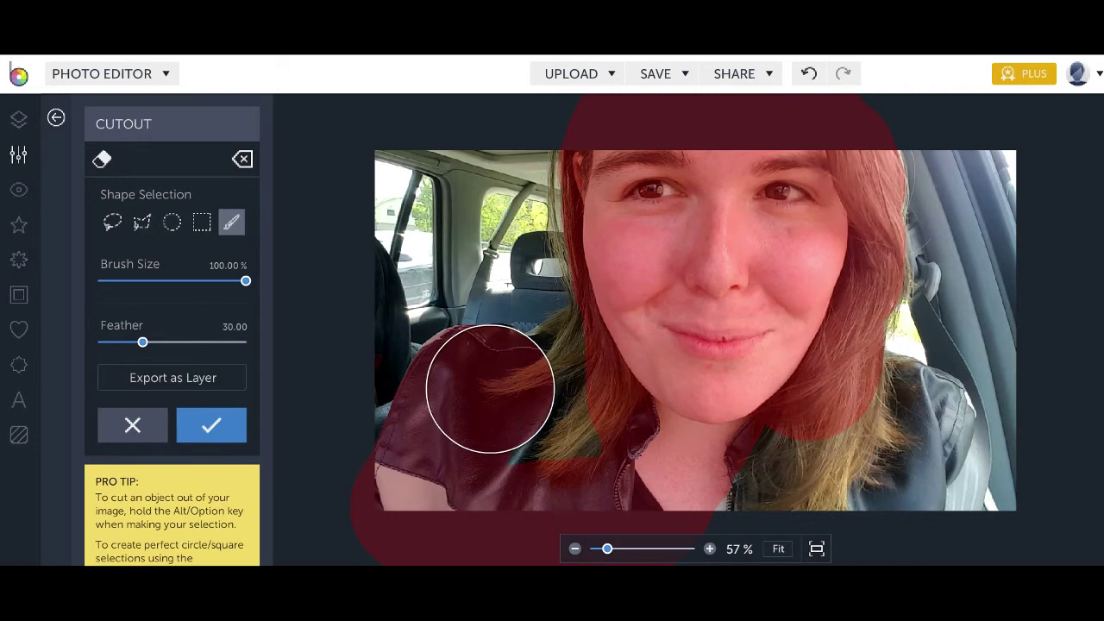
mouse_move(490, 388)
left_mouse_down()
mouse_move(515, 399)
mouse_move(609, 389)
mouse_move(609, 374)
mouse_move(572, 384)
left_mouse_up()
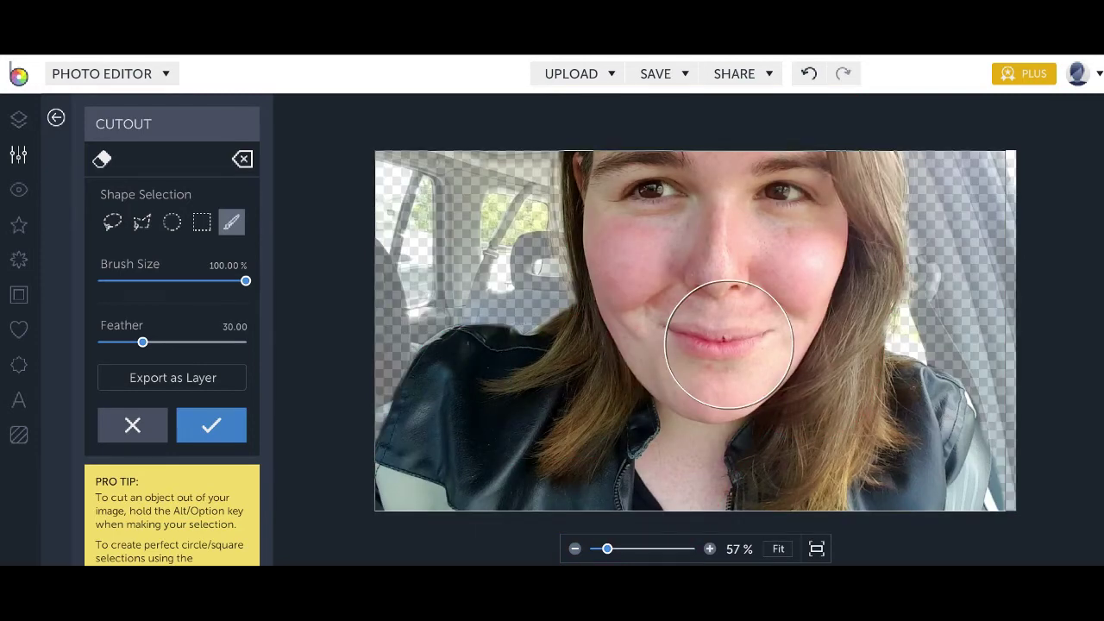
Export the woman's cutout as a layer and align it exactly over the original photo.
left_click(208, 373)
left_click_drag(685, 340, 940, 552)
left_click_drag(937, 504, 700, 297)
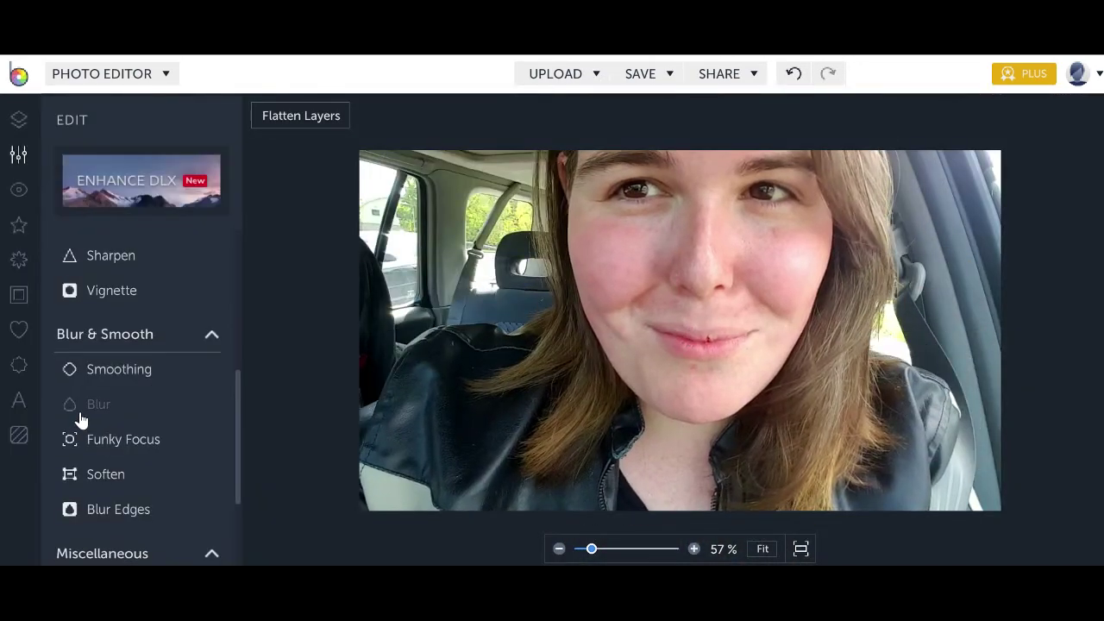
Blur the background photo behind the cutout layer with an amount of 10.
left_click(82, 409)
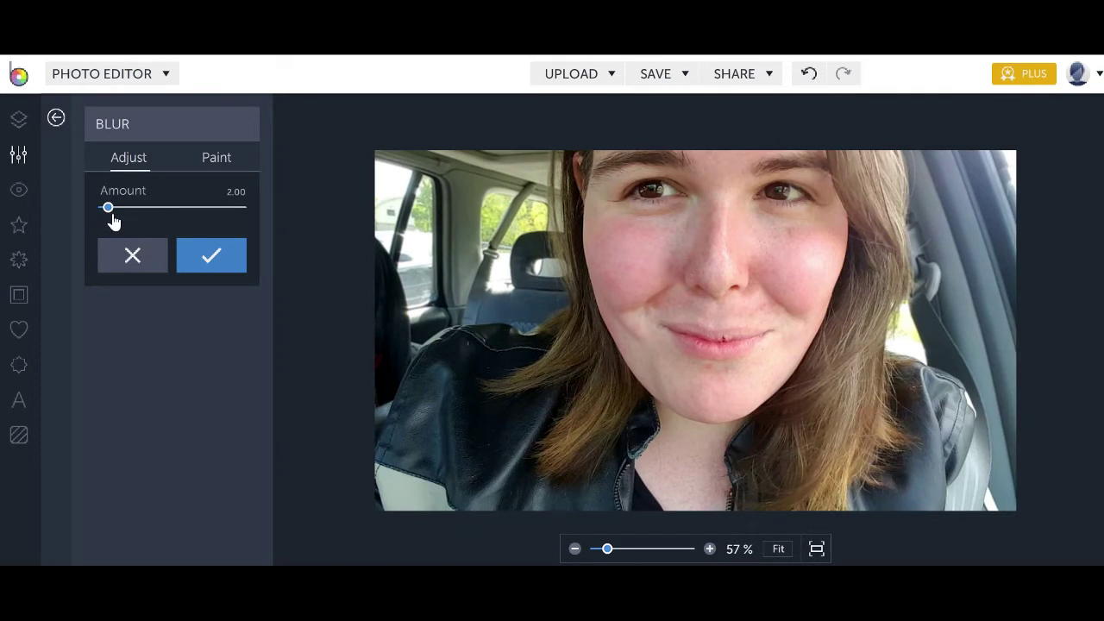
left_click_drag(109, 216, 128, 215)
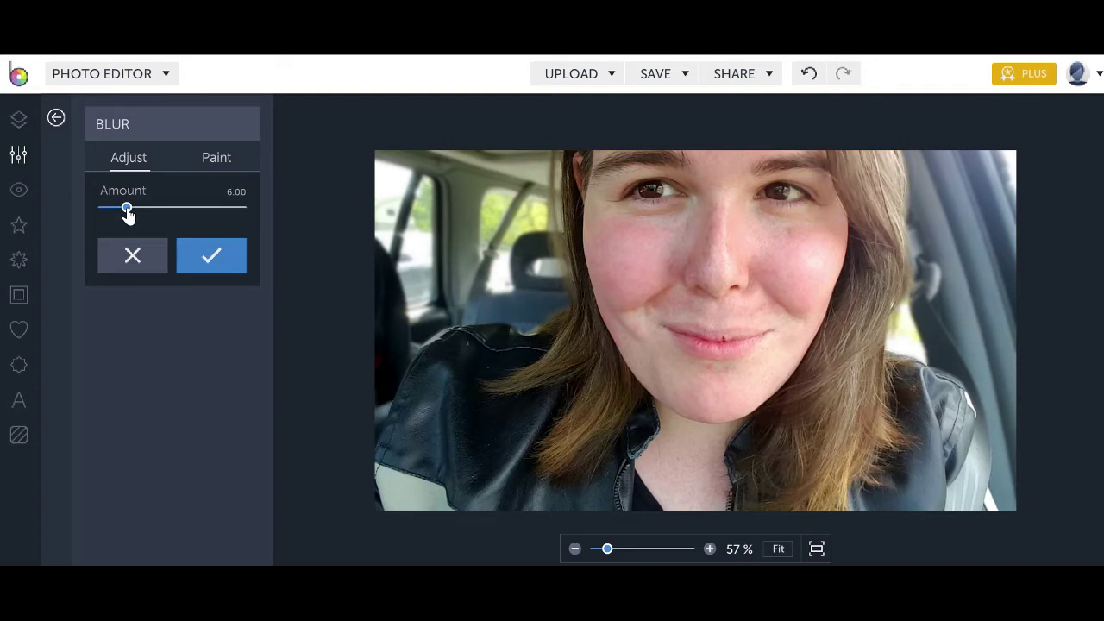
left_click_drag(128, 214, 130, 217)
left_click_drag(130, 217, 149, 215)
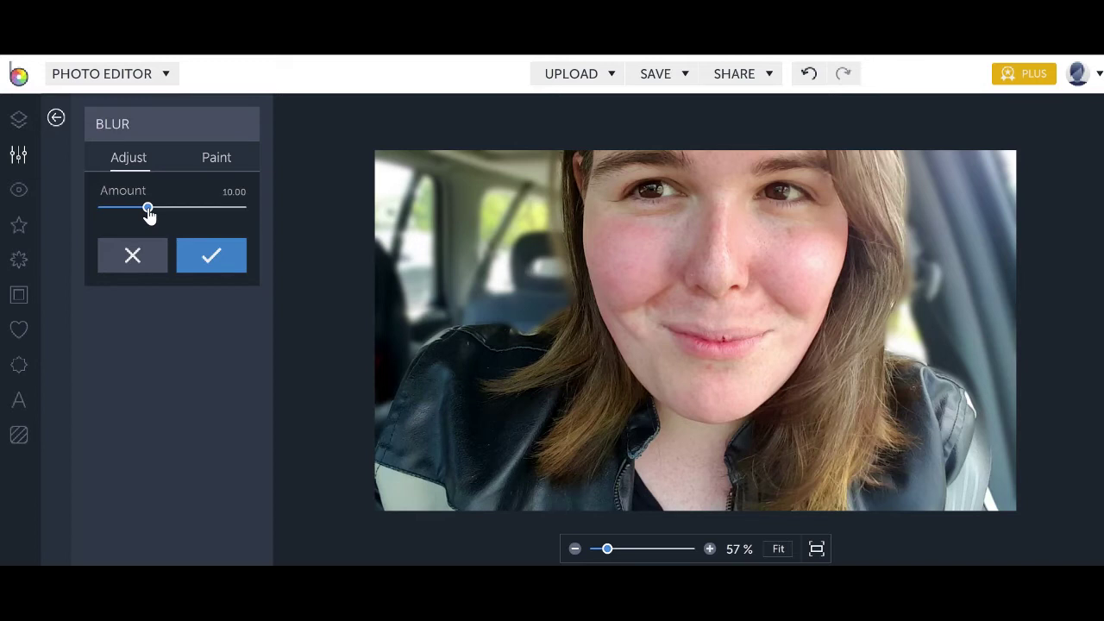
left_click(133, 255)
Raise the saturation of the background photo to 21 and apply it.
left_click(110, 330)
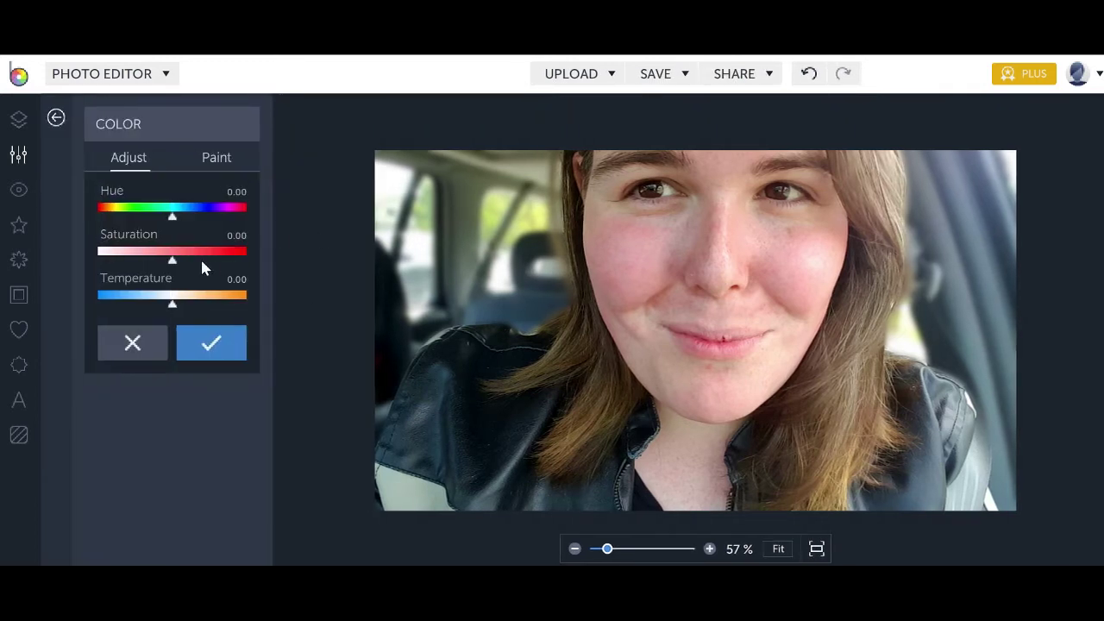
left_click_drag(173, 262, 192, 264)
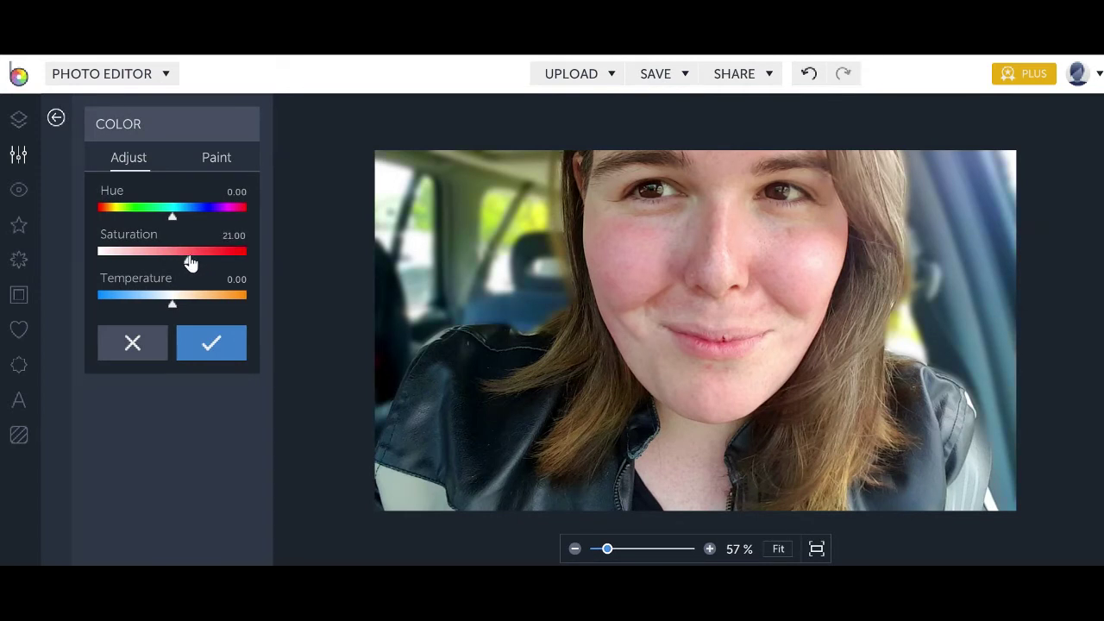
left_click(214, 342)
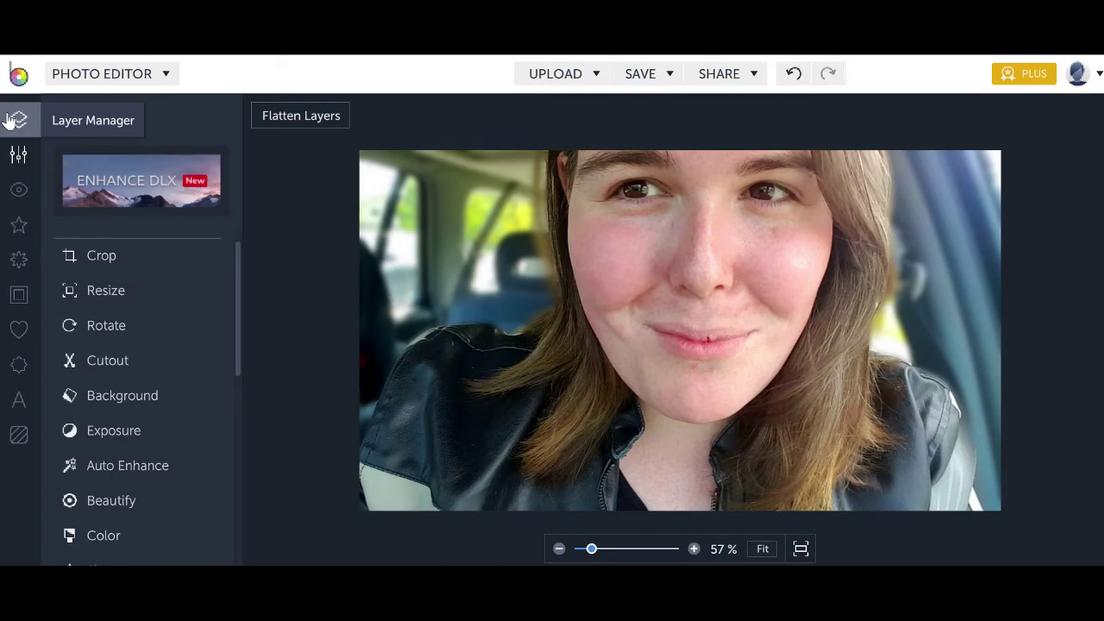
Add the cutout of the soldier in the red beret as a layer, enlarge it and place it beside the woman's face.
left_click(10, 120)
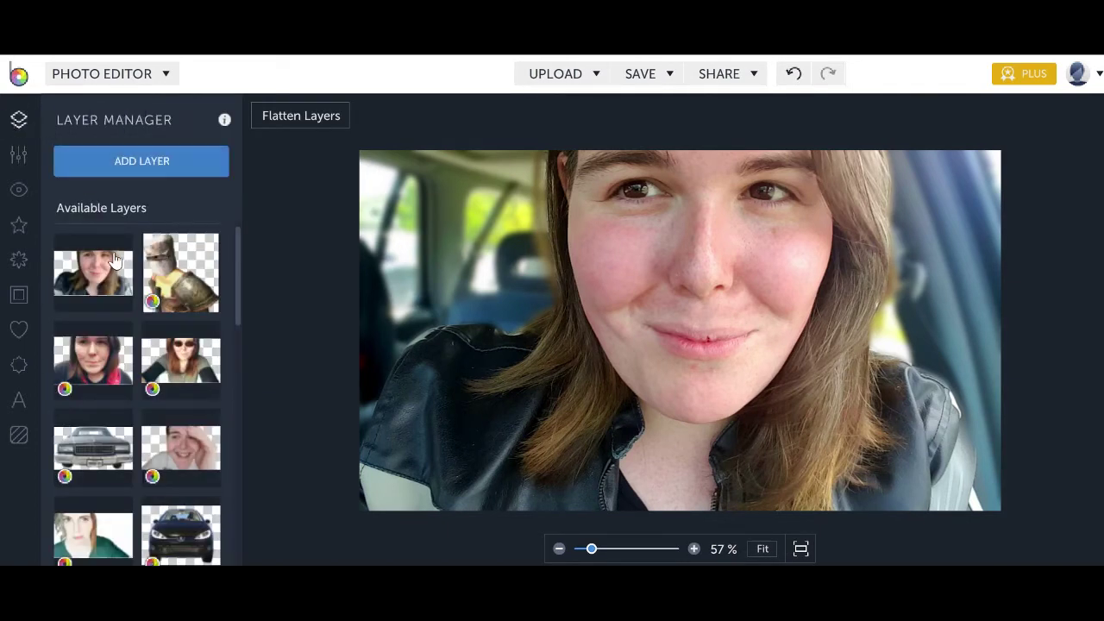
mouse_move(104, 279)
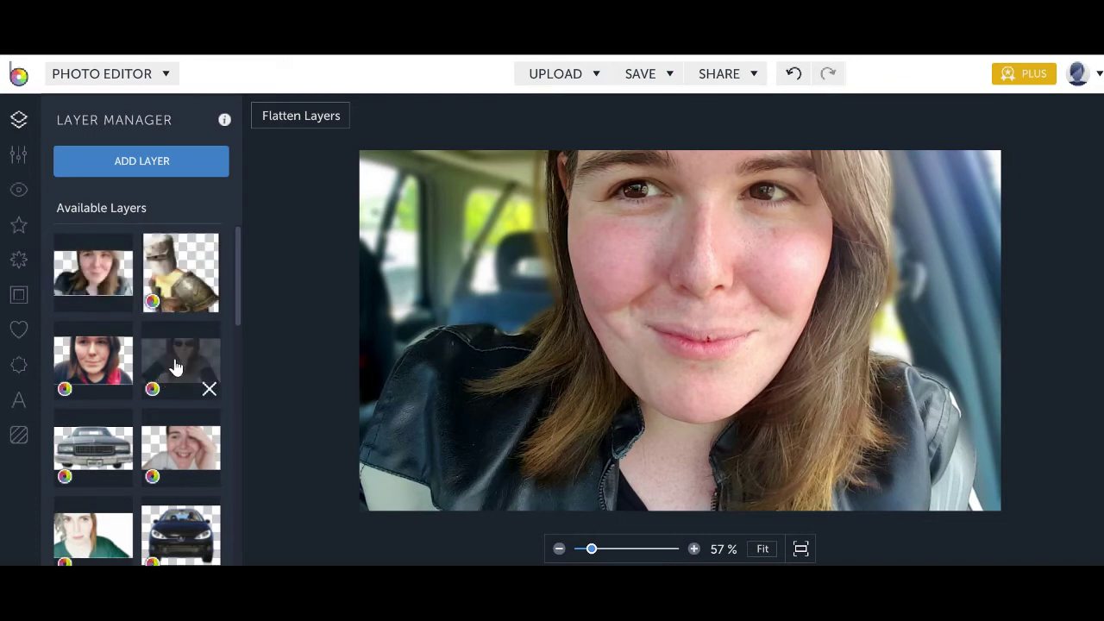
scroll(168, 378, "down", 2)
scroll(170, 384, "down", 2)
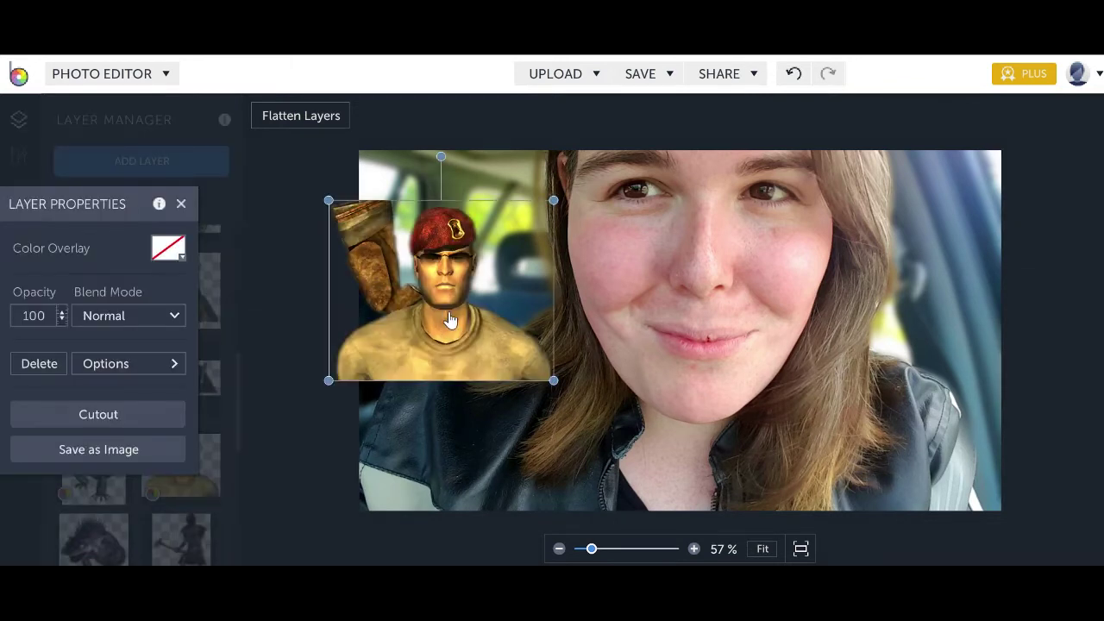
left_click_drag(457, 303, 489, 330)
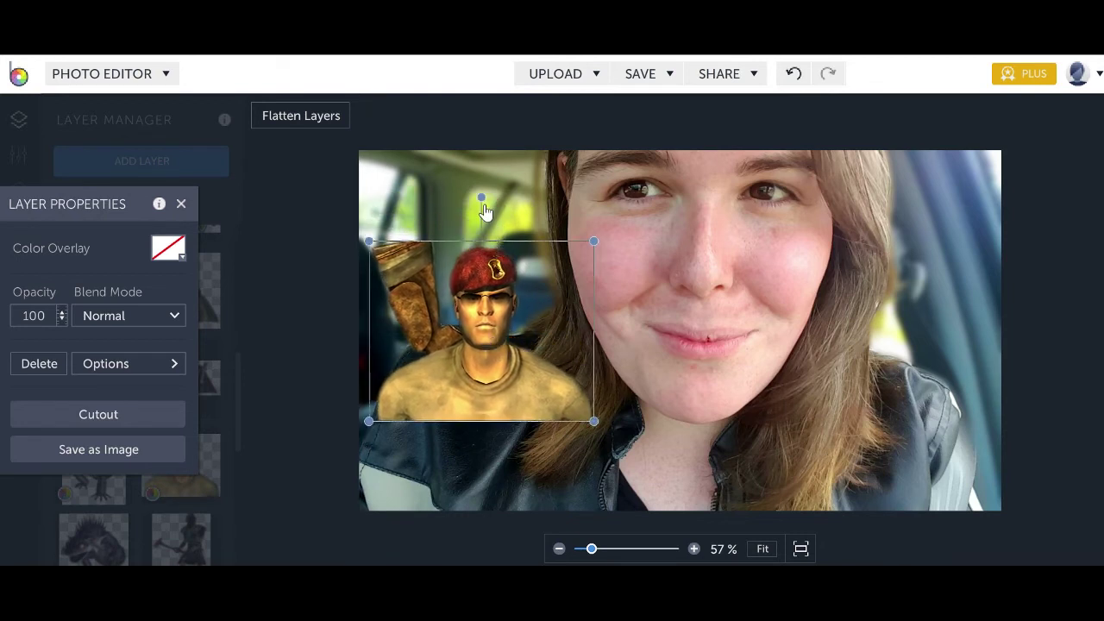
left_click_drag(594, 239, 739, 123)
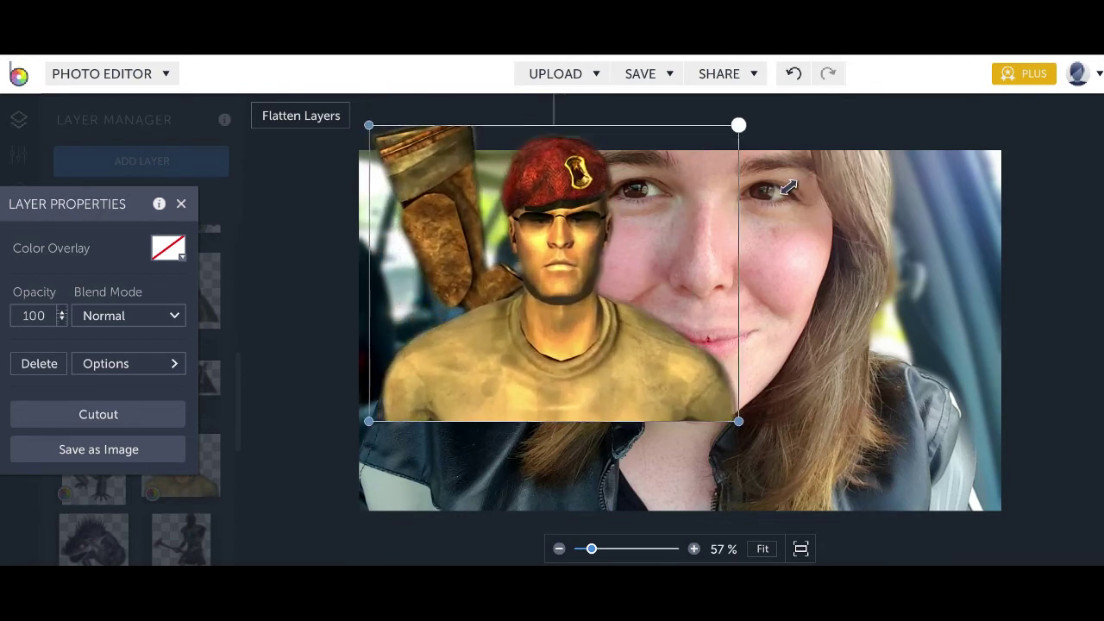
left_click_drag(496, 401, 390, 428)
left_click_drag(481, 382, 485, 351)
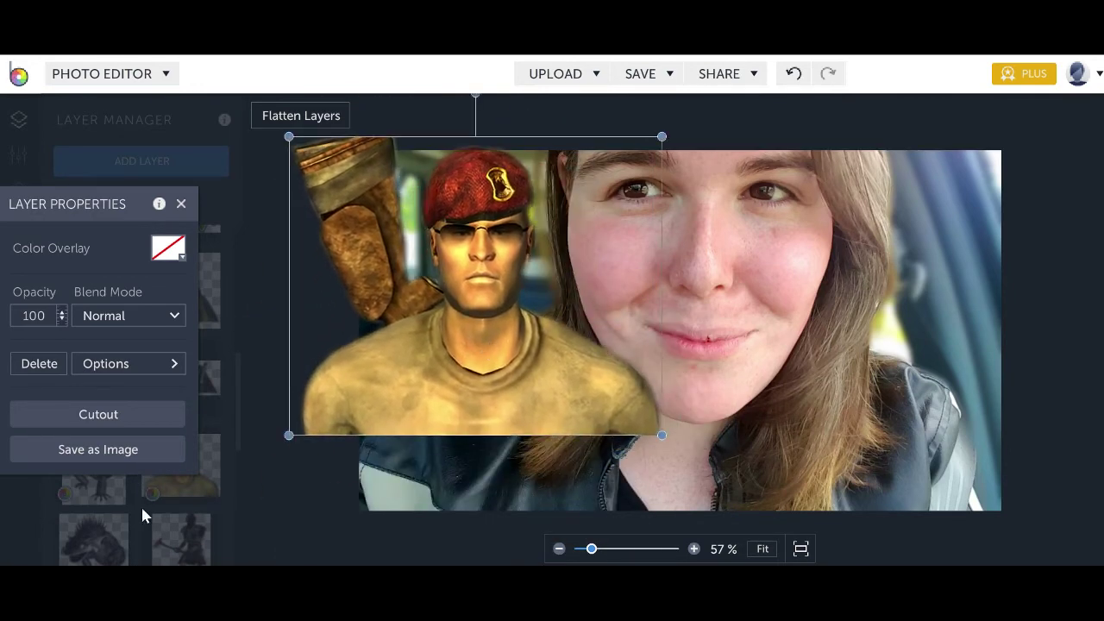
Send the soldier layer behind the woman's cutout layer and select the soldier again.
left_click(128, 365)
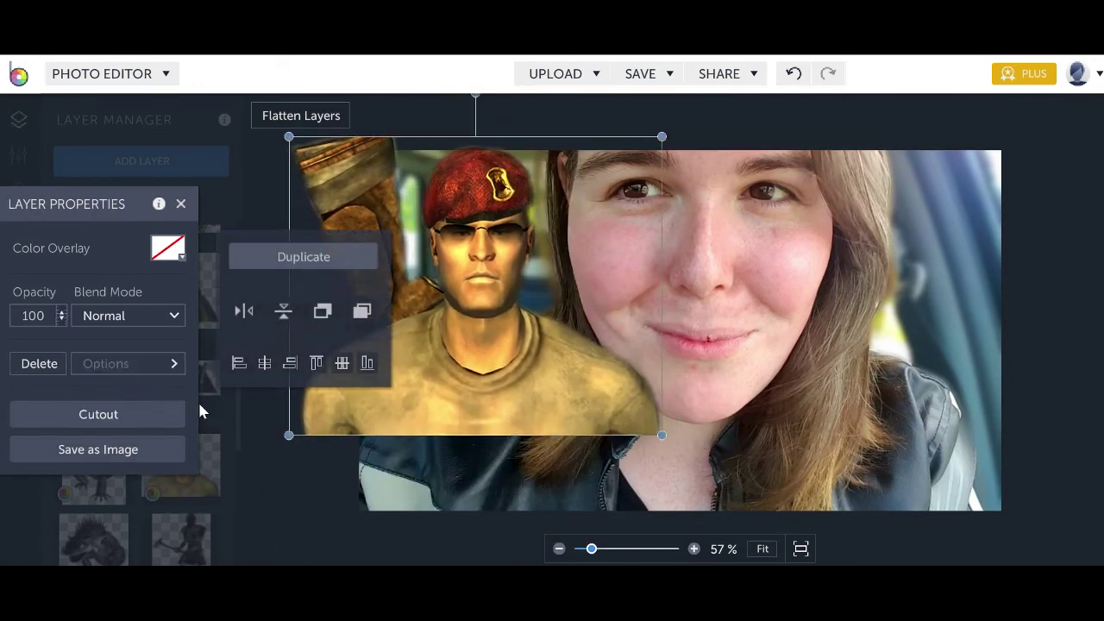
left_click(324, 312)
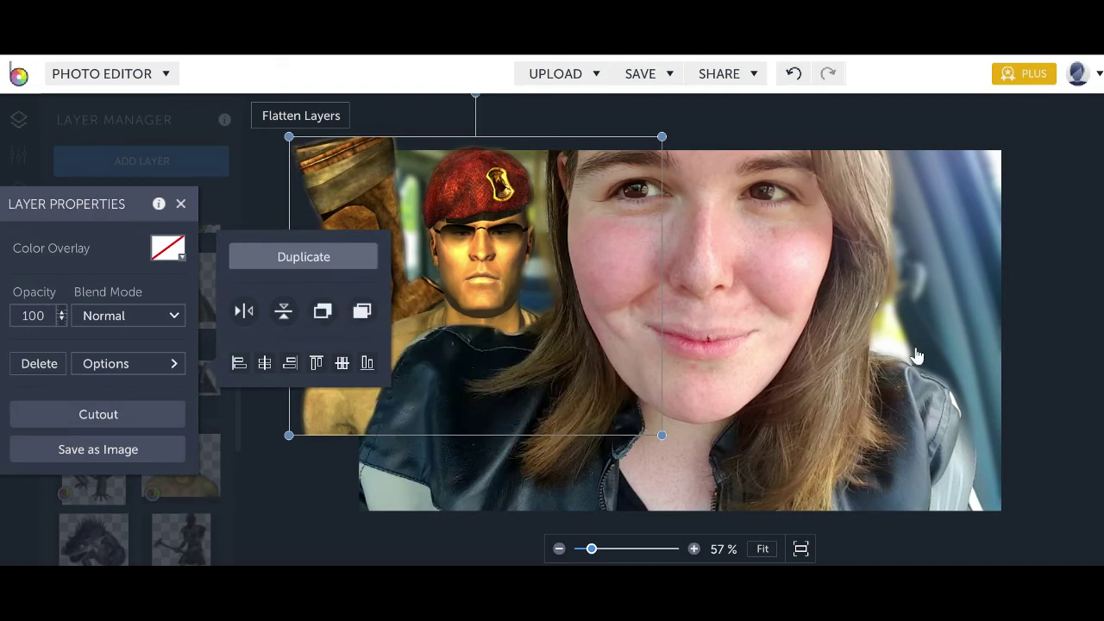
left_click(1018, 143)
left_click(463, 210)
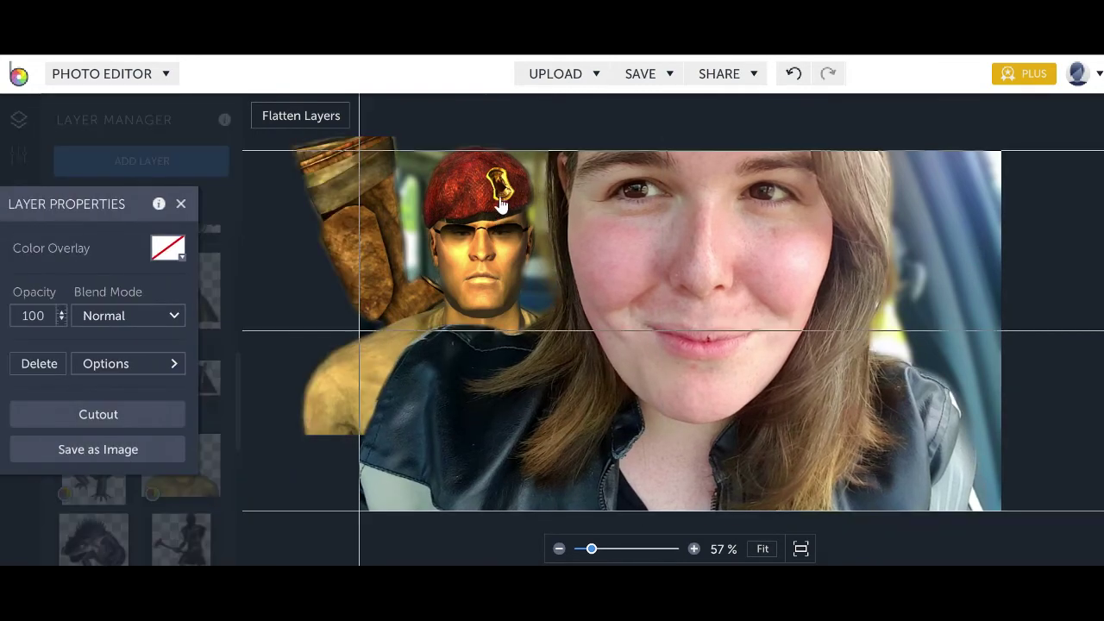
Move the soldier layer slightly down behind the woman's shoulder and deselect it.
left_click_drag(316, 412, 320, 432)
left_click(972, 229)
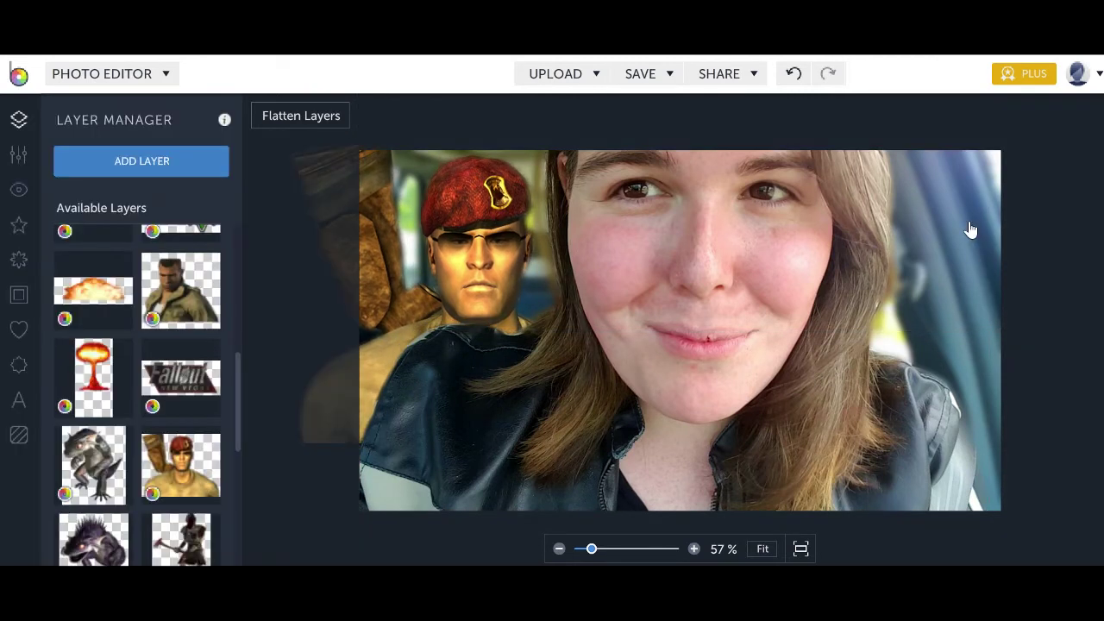
mouse_move(97, 316)
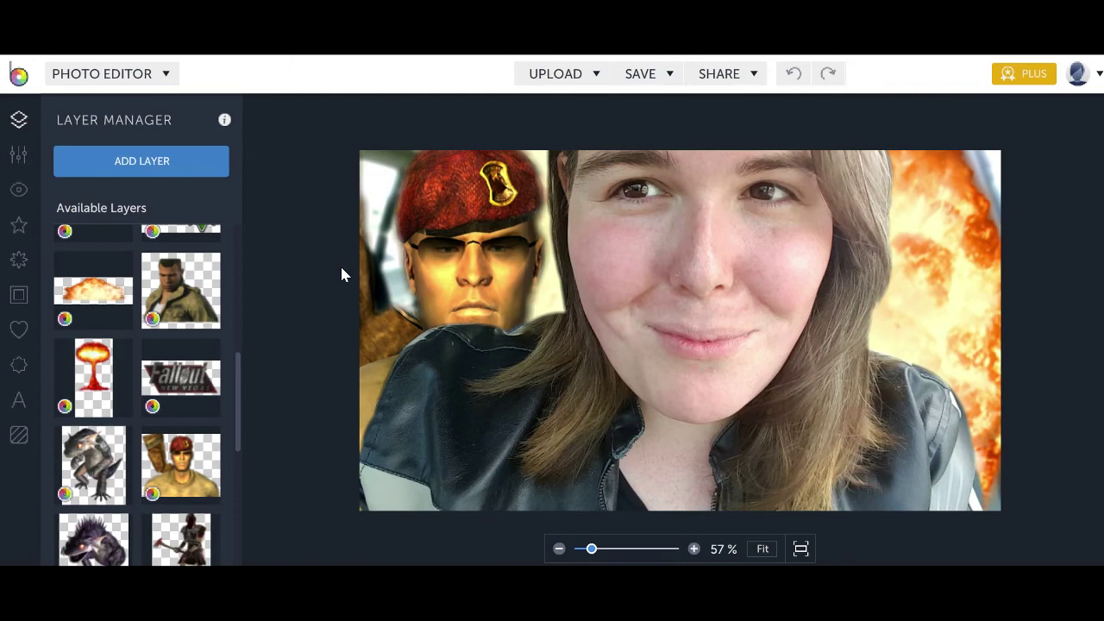
Place the Grand Theft Auto V logo layer over the woman's face and give it a black (000000) color overlay at intensity 100.
left_click_drag(772, 444, 753, 429)
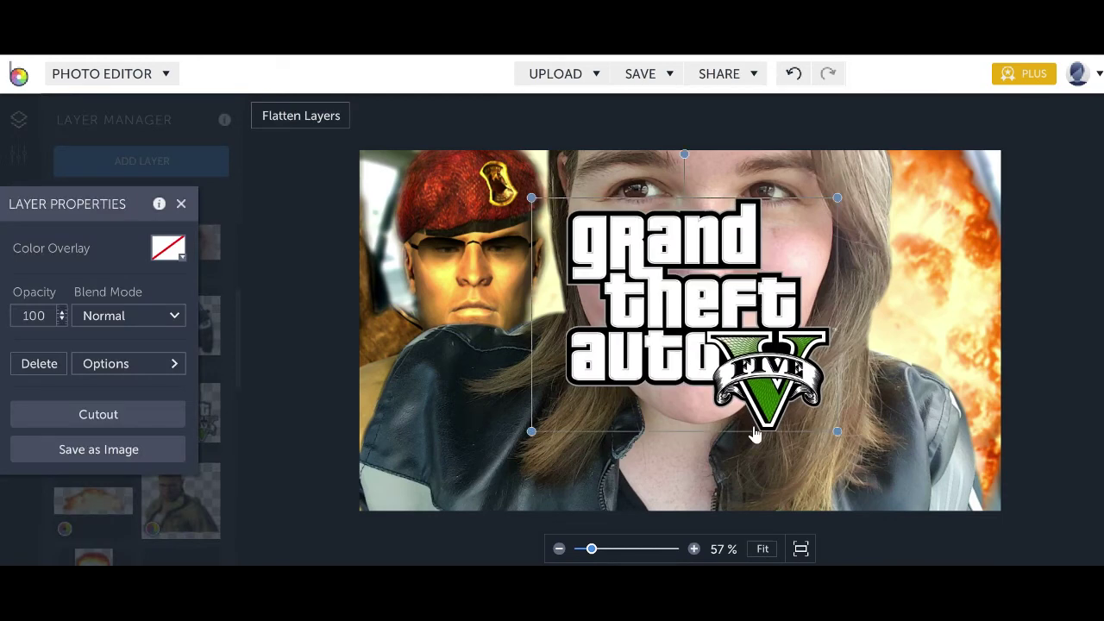
left_click_drag(648, 328, 624, 340)
left_click(171, 256)
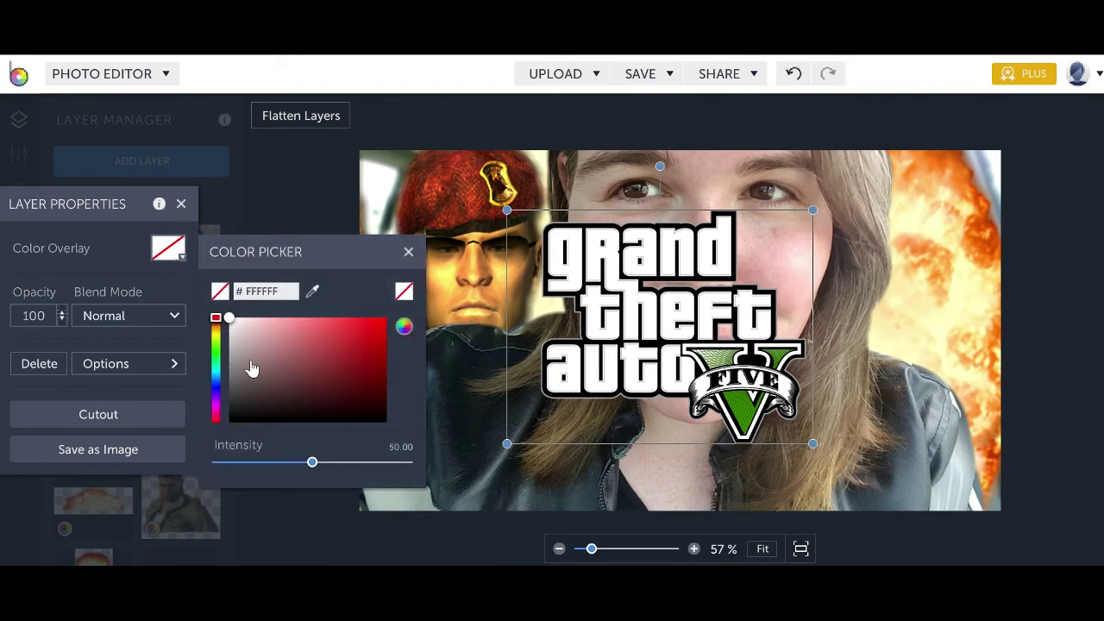
left_click_drag(227, 320, 520, 461)
left_click_drag(311, 464, 983, 427)
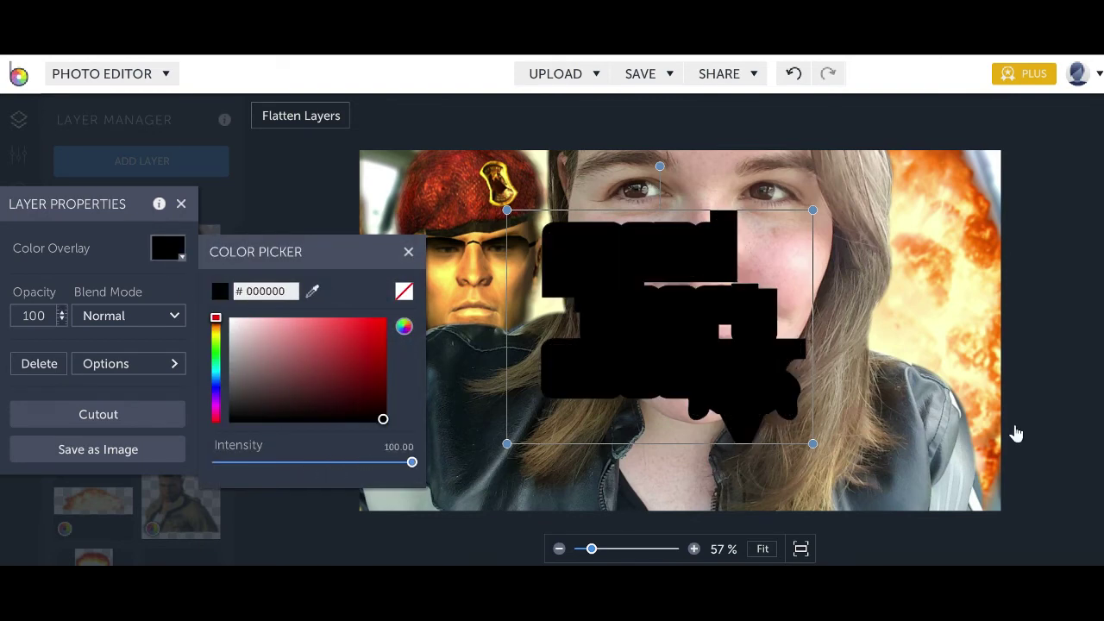
left_click_drag(747, 366, 776, 349)
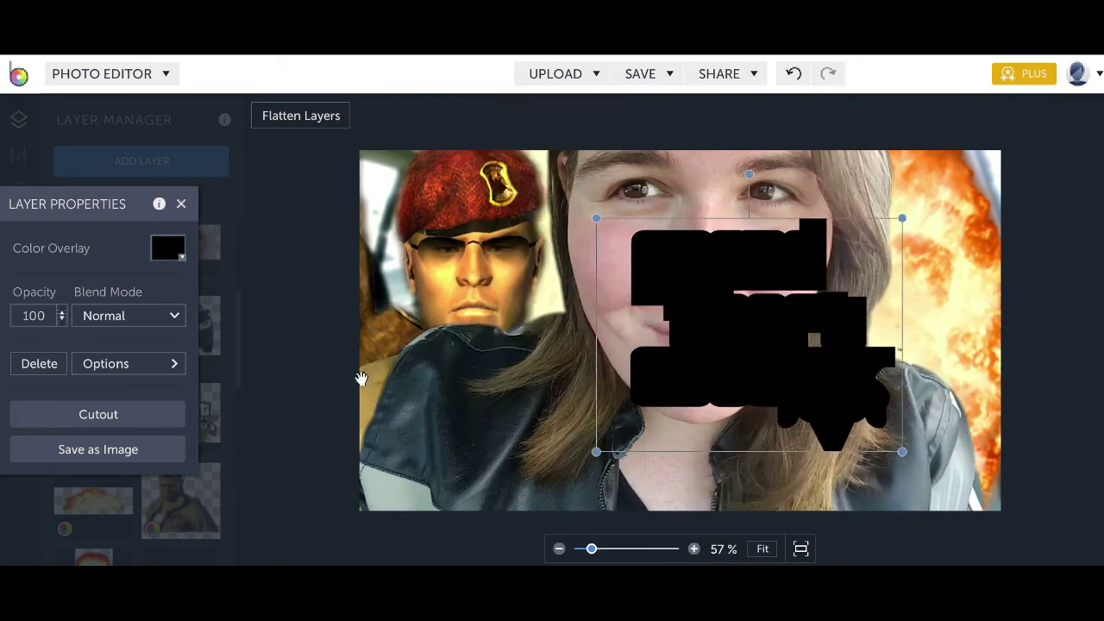
Duplicate the blackened logo layer and offset the copy slightly to the left of the original.
left_click(140, 376)
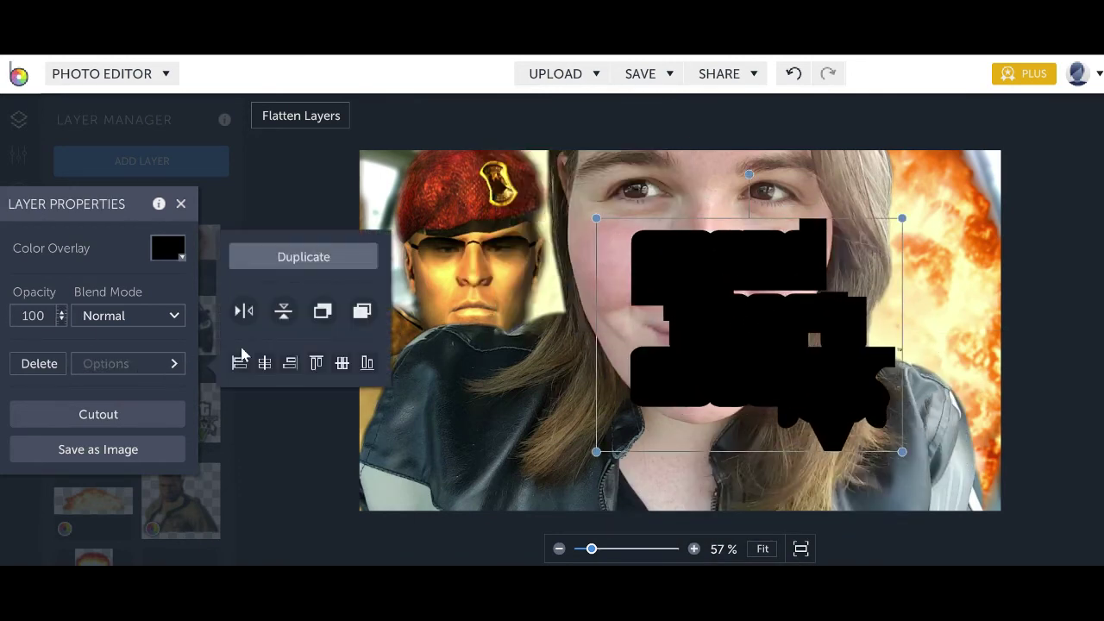
left_click(296, 258)
left_click_drag(764, 339, 725, 334)
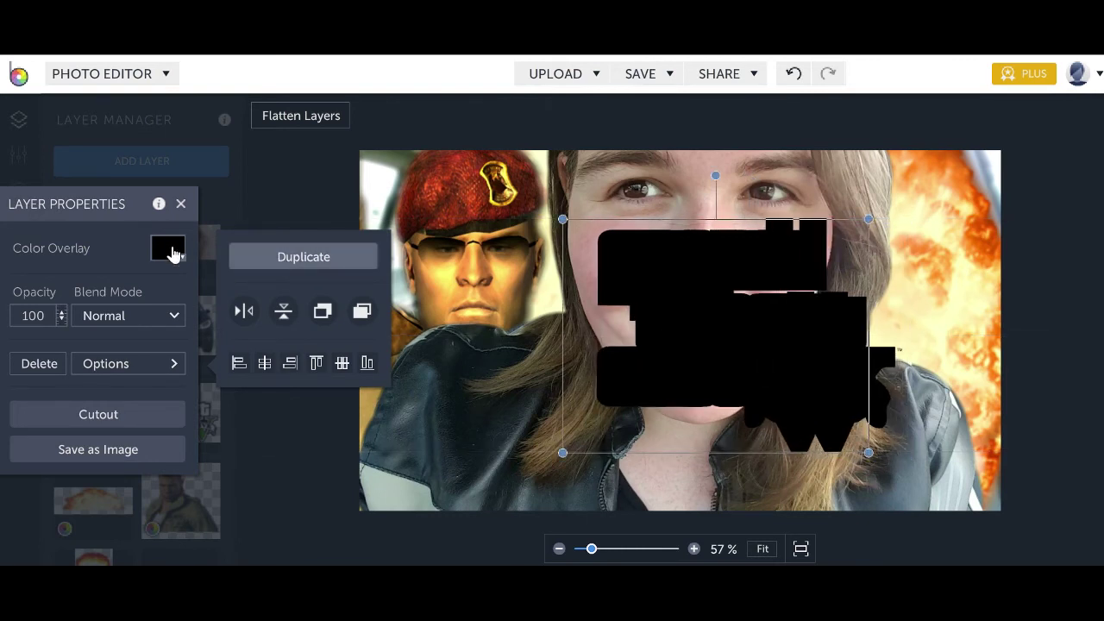
Set the duplicated logo's color overlay to white (FFFFFF) with an intensity of 0.
left_click(172, 249)
left_click_drag(306, 377, 181, 289)
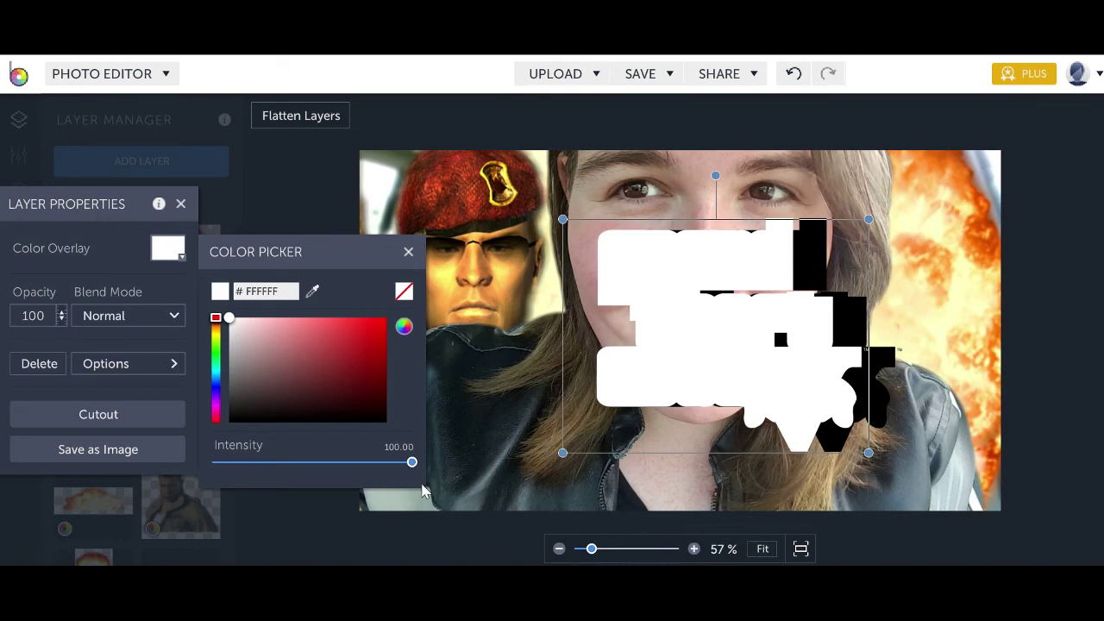
left_click_drag(412, 462, 4, 423)
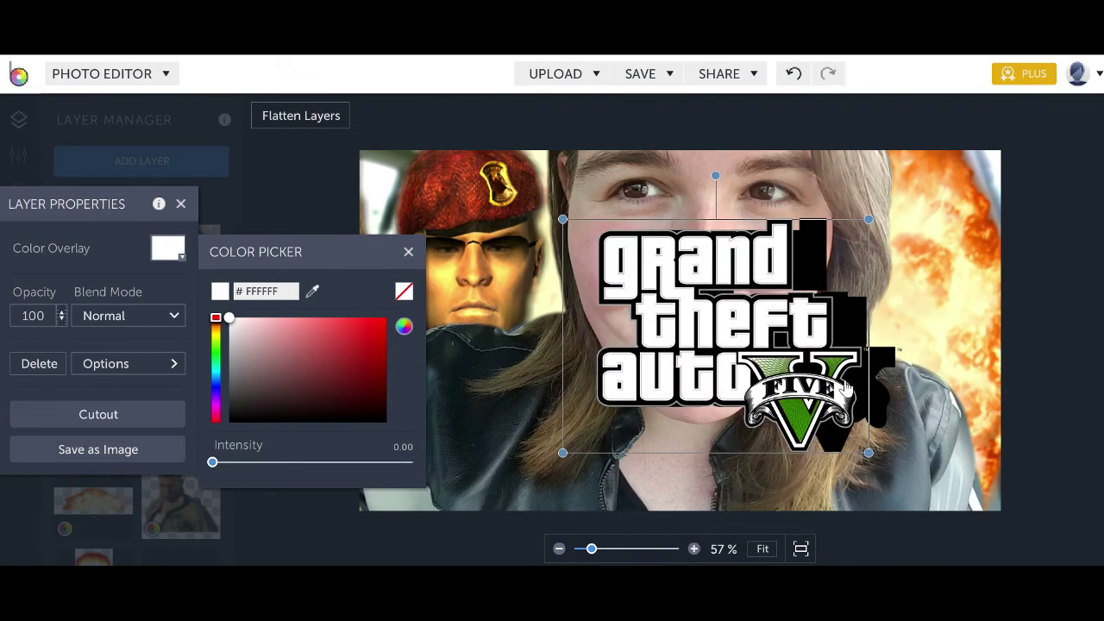
Move the black logo to the photo's lower right corner and place the colored logo above and left of it, leaving a drop shadow.
left_click(1027, 189)
left_click_drag(780, 321, 604, 330)
left_click(760, 375)
left_click_drag(755, 368, 902, 426)
left_click(603, 339)
left_click_drag(604, 338, 891, 376)
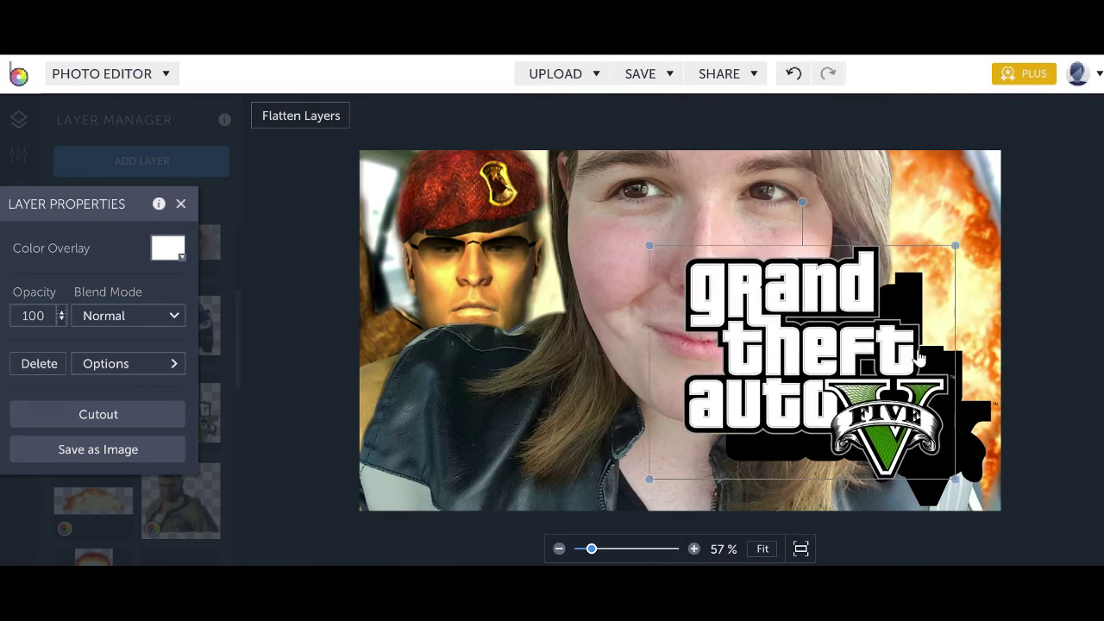
left_click(1078, 172)
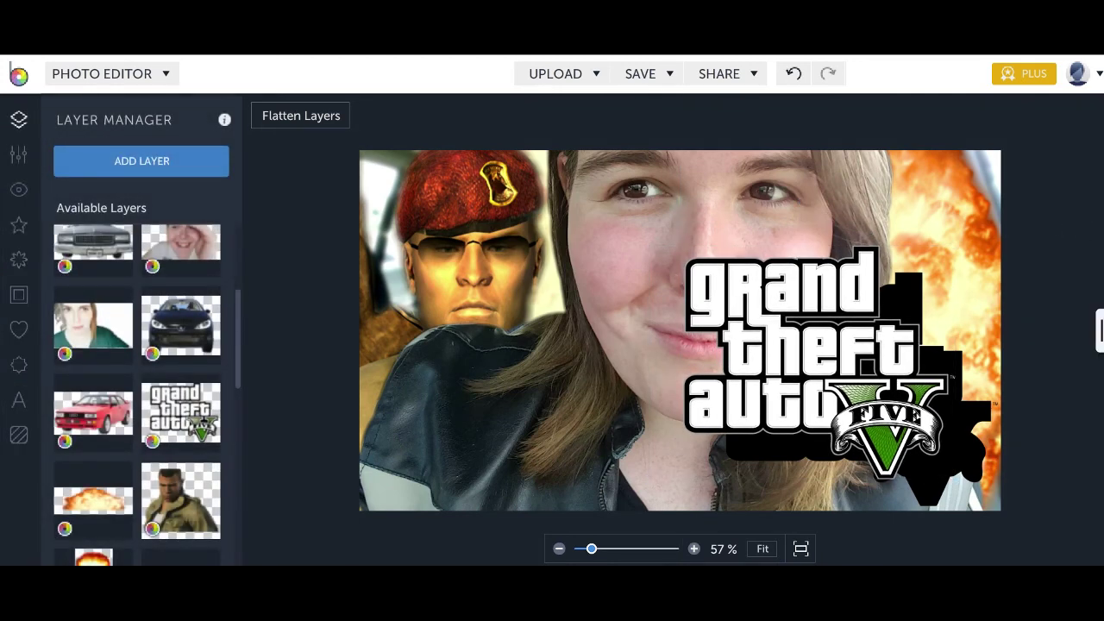